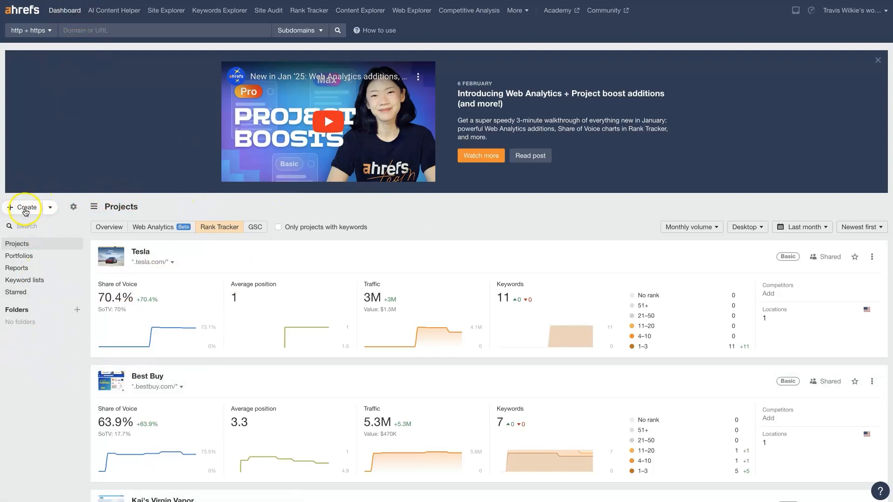
- Create a manually added project for officedepot.com with the http + https protocol and Subdomains scope, and continue past the scope stage
left_click(24, 208)
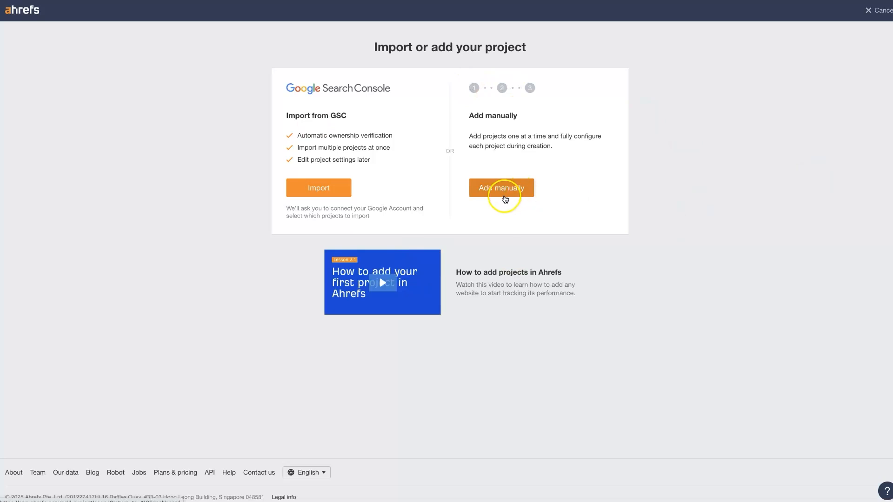
double_click(338, 116)
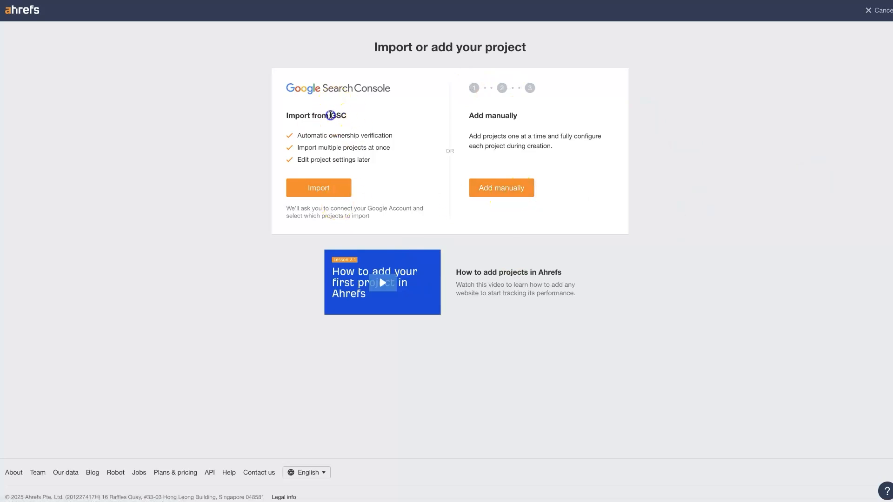
left_click(499, 189)
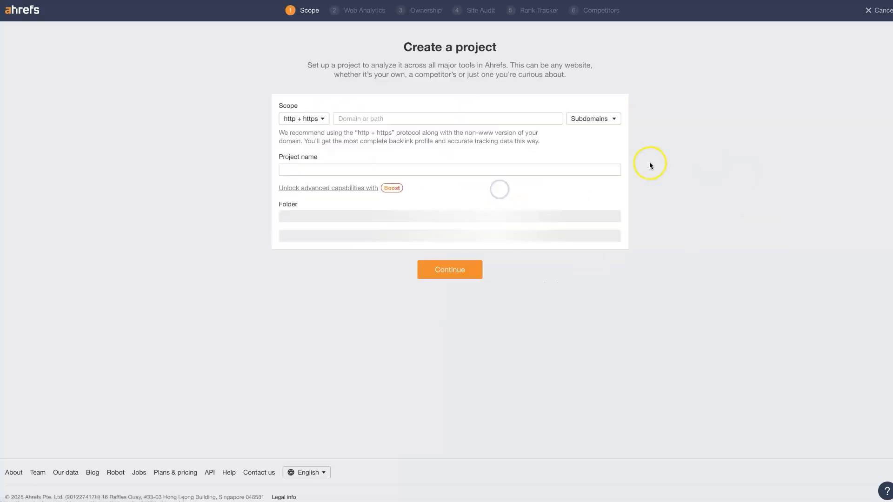
left_click(360, 119)
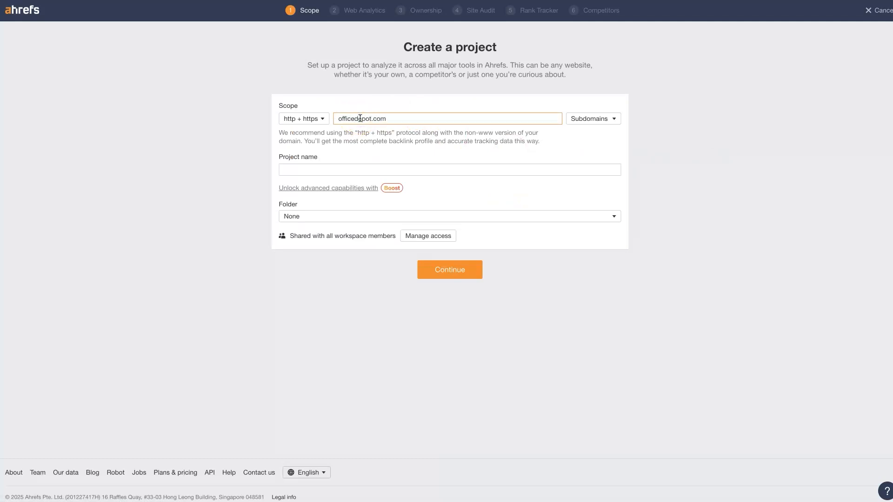
left_click(342, 146)
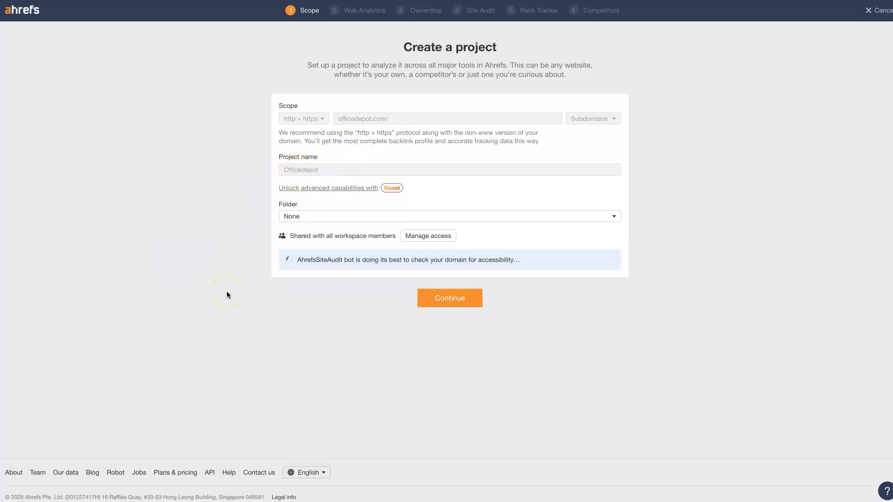
left_click(444, 297)
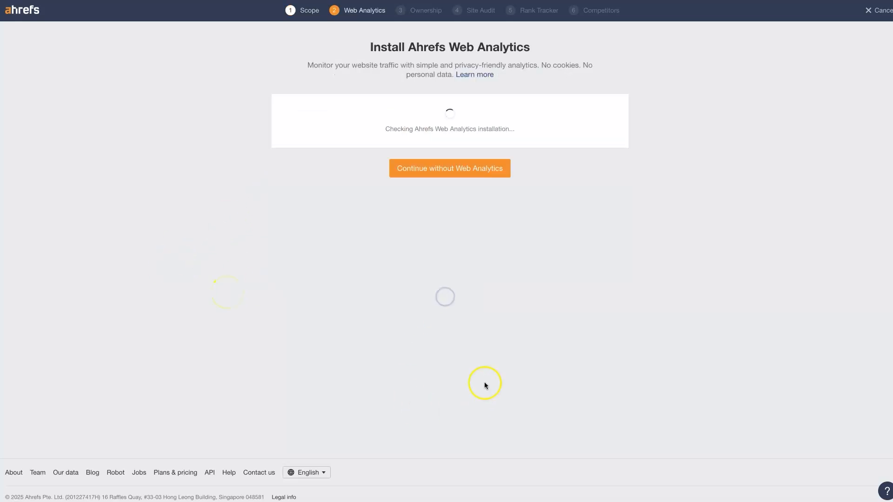
- Continue the project setup without Web Analytics and without ownership verification
left_click(469, 171)
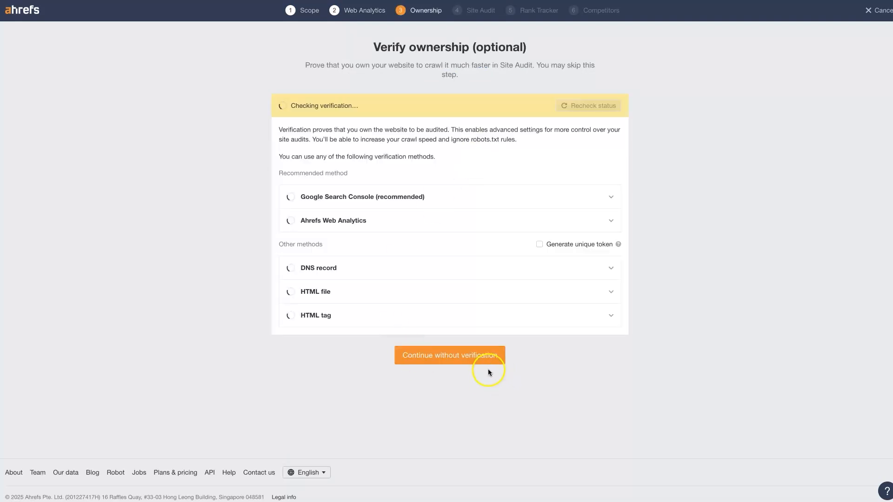
left_click(445, 356)
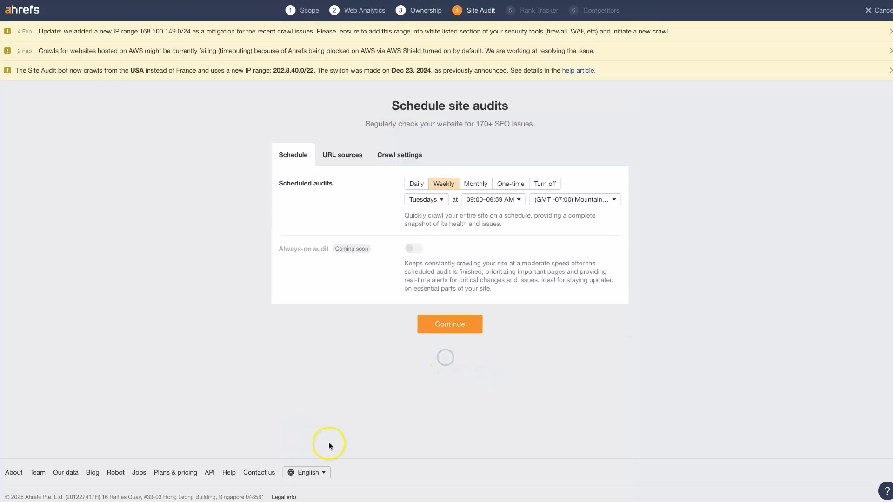
- Set the scheduled site audits to Monthly, check the crawl settings and URL sources, and continue to keyword tracking
left_click(478, 182)
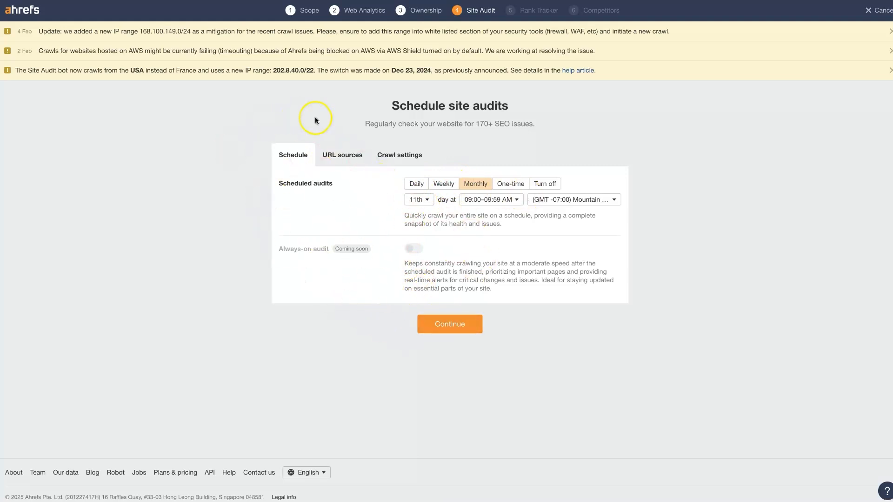
left_click(398, 157)
left_click(354, 155)
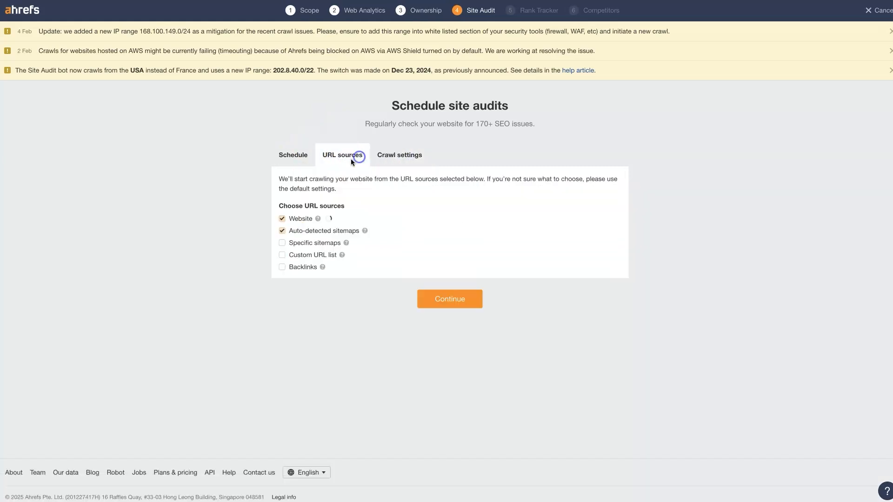
left_click(281, 155)
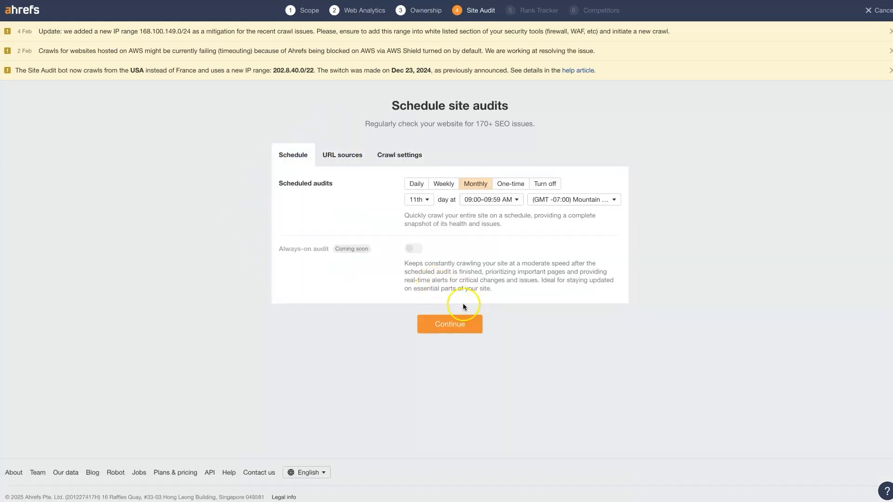
left_click(455, 328)
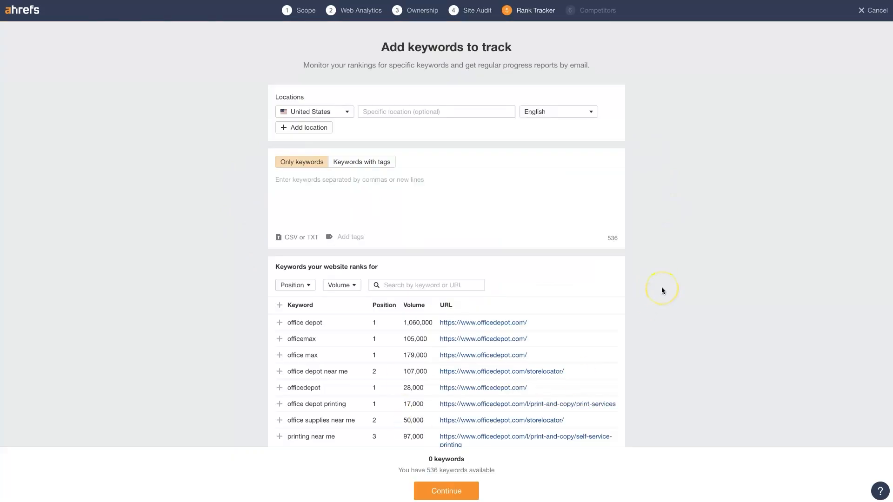
- Enter "office supplies" in the list of keywords to track
left_click(286, 186)
left_click(298, 185)
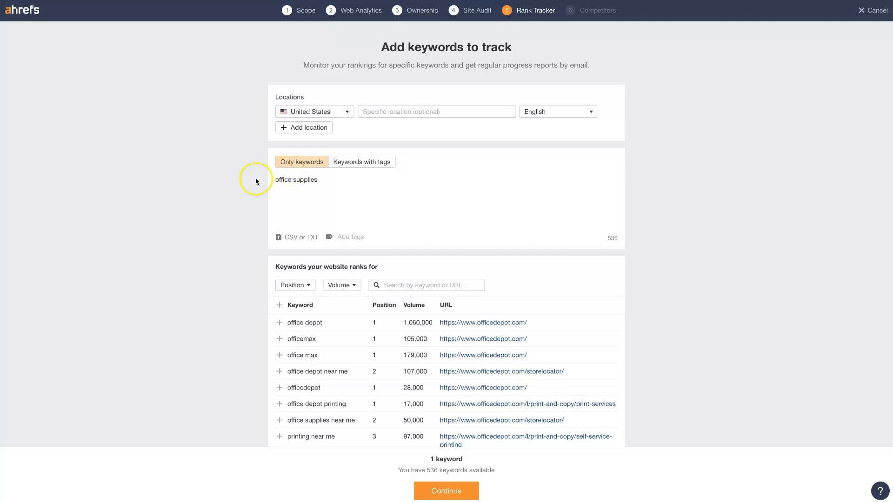
- Search the keywords the website ranks for by "apple" and look through the suggestions
scroll(133, 260, "down", 5)
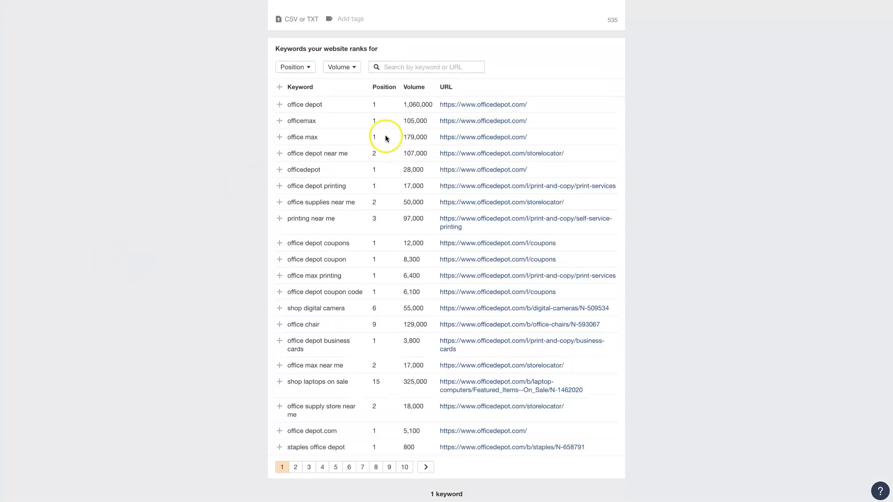
left_click(402, 70)
type("a")
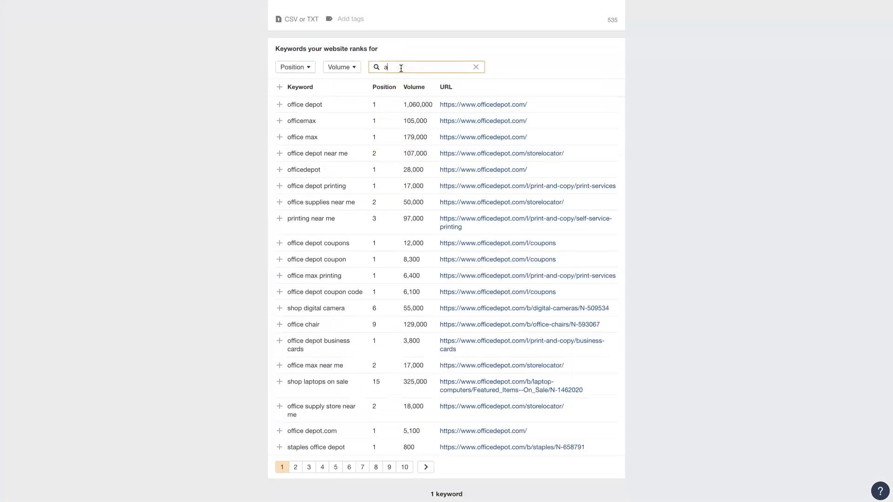
type("pple")
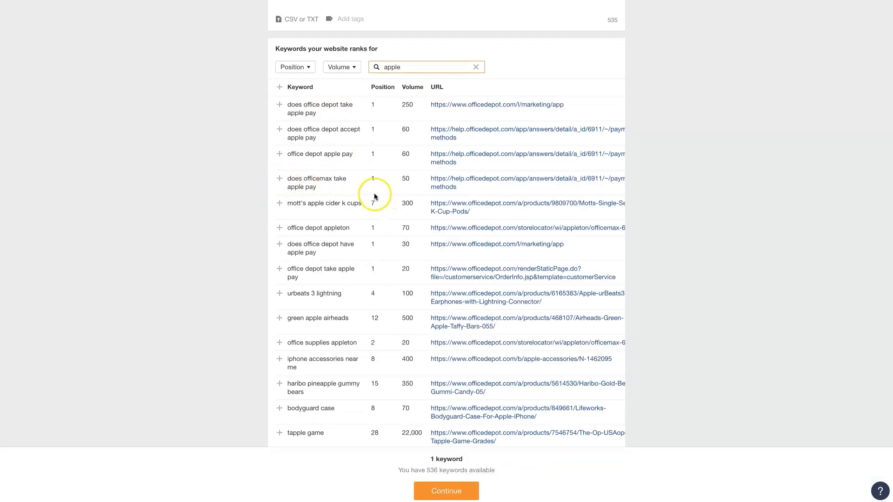
scroll(244, 214, "down", 3)
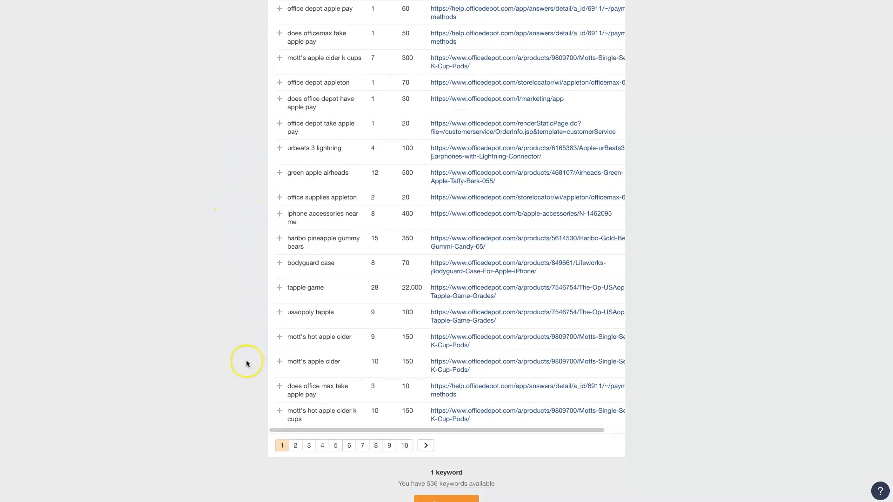
scroll(274, 215, "up", 1)
scroll(268, 223, "up", 6)
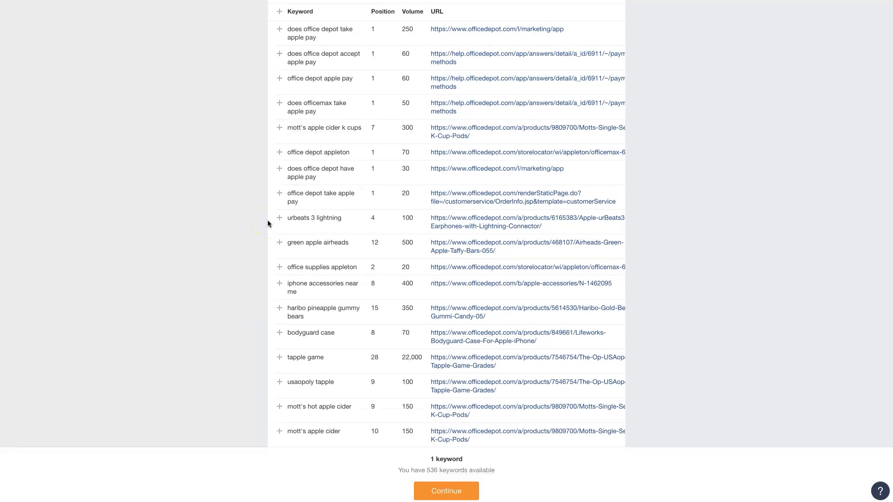
- Search the keywords the website ranks for by "iphone" and look through the suggestions
double_click(398, 209)
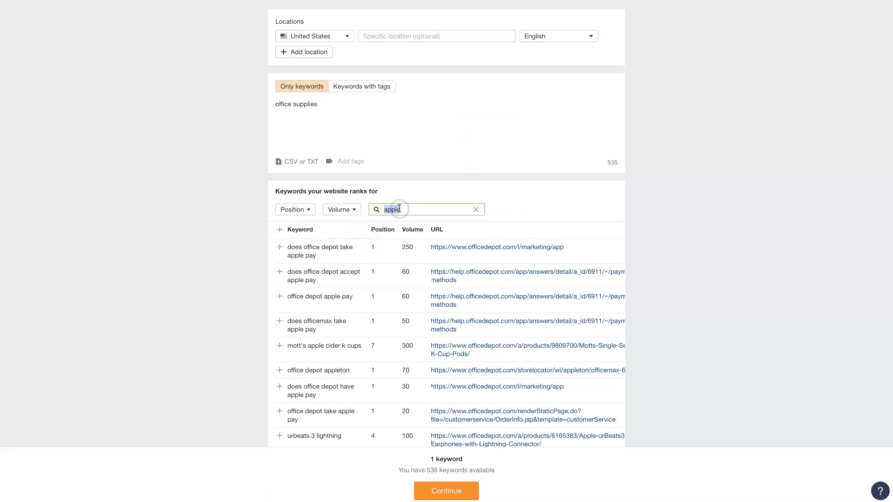
type("iphone")
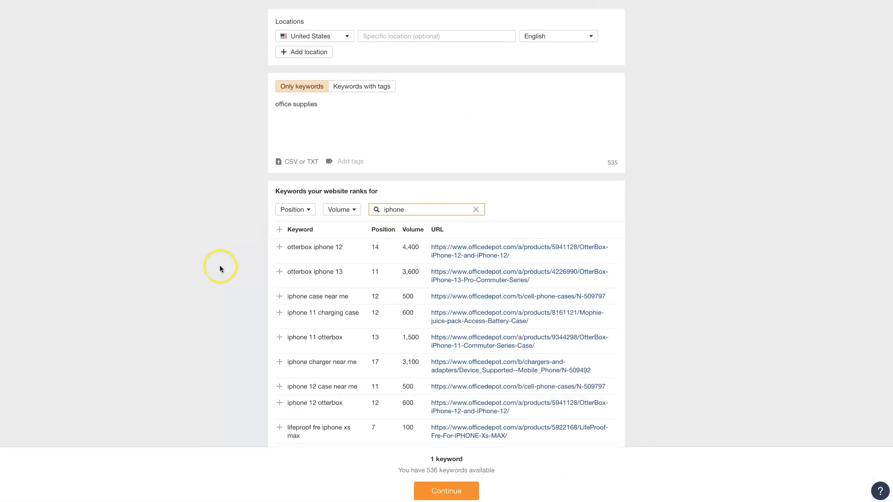
scroll(224, 268, "down", 1)
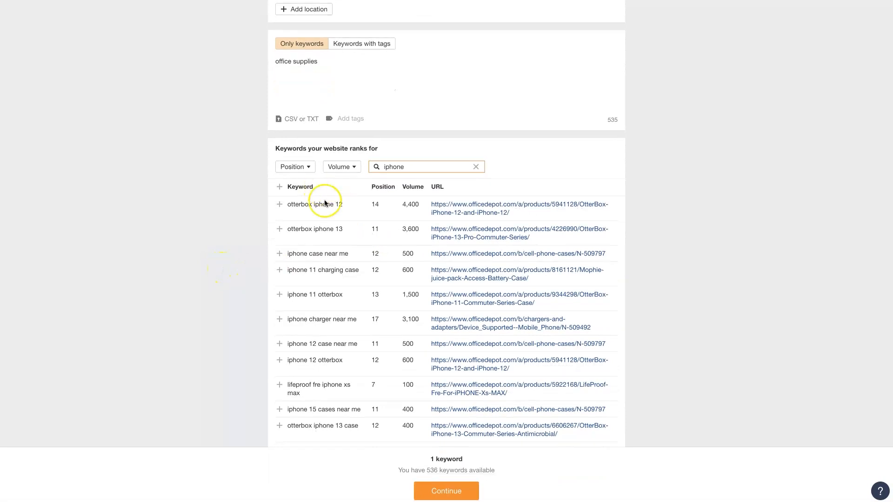
scroll(339, 333, "down", 2)
- Filter the keywords the website ranks for by "chairs"
double_click(417, 92)
type("chairs")
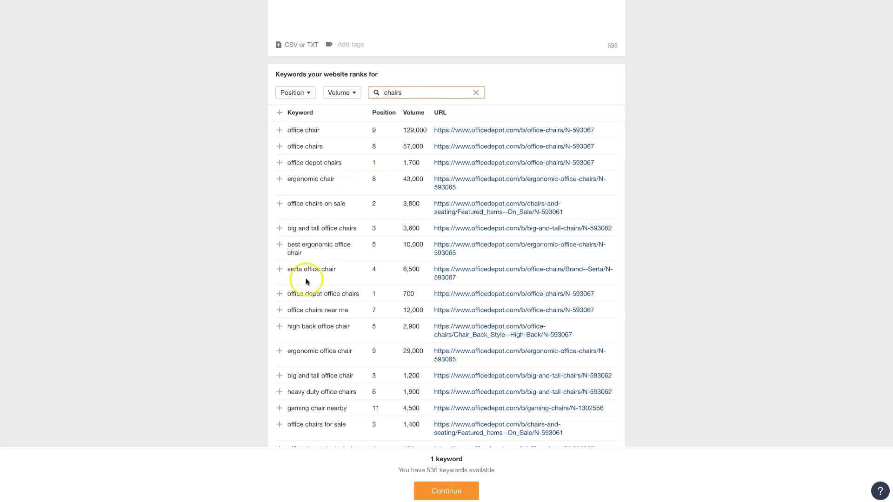
scroll(308, 281, "up", 1)
- Add office chair, ergonomic chair, office chairs on sale, big and tall office chairs, best ergonomic office chair and office chairs near me to the tracked keywords
left_click(279, 154)
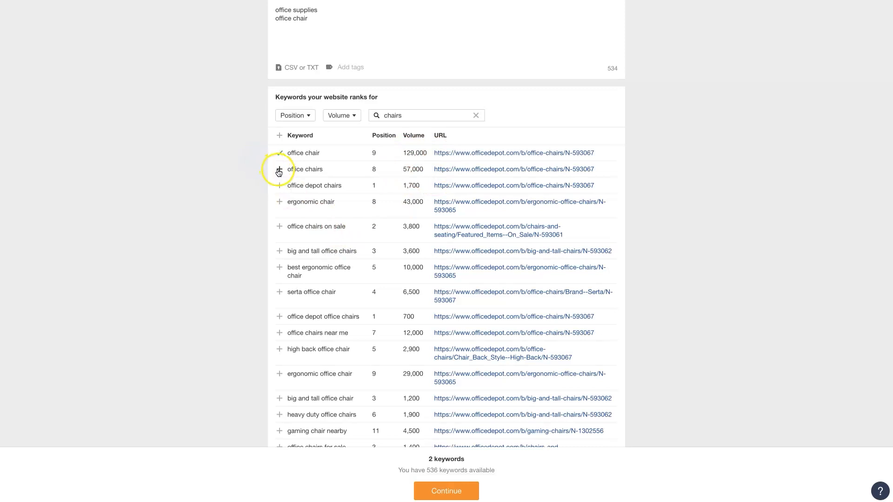
left_click(280, 202)
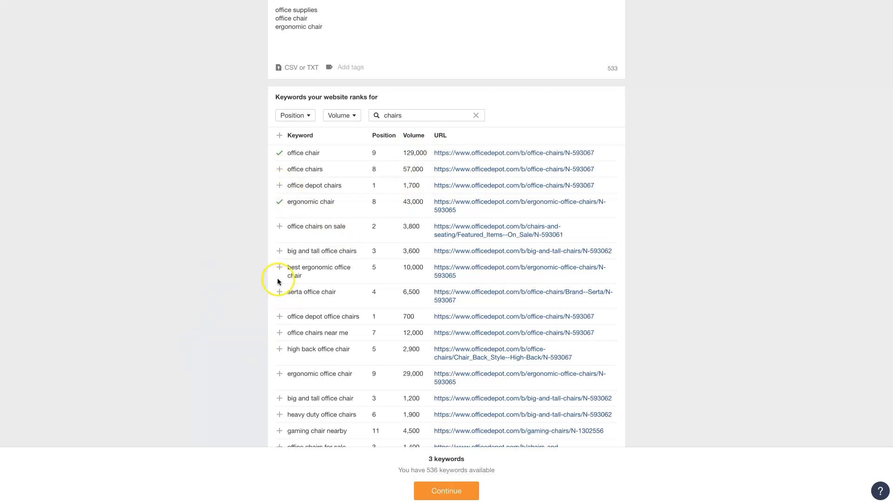
left_click(279, 227)
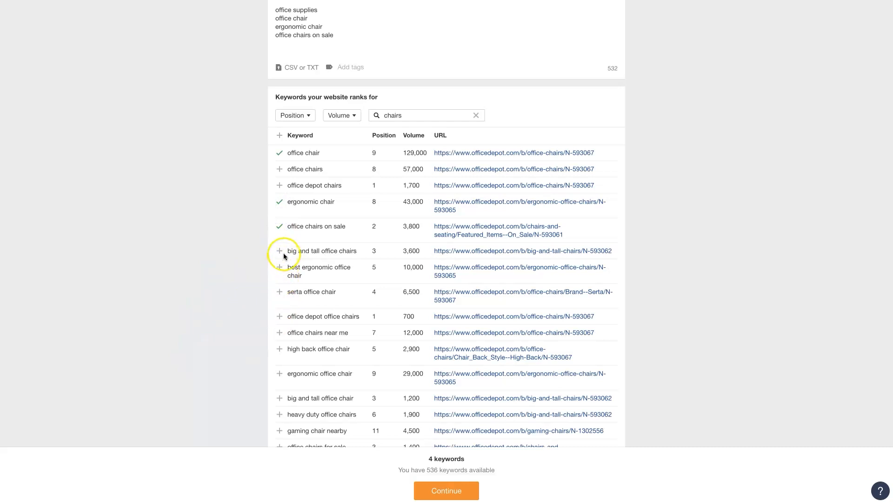
left_click(280, 252)
left_click(278, 272)
left_click(279, 336)
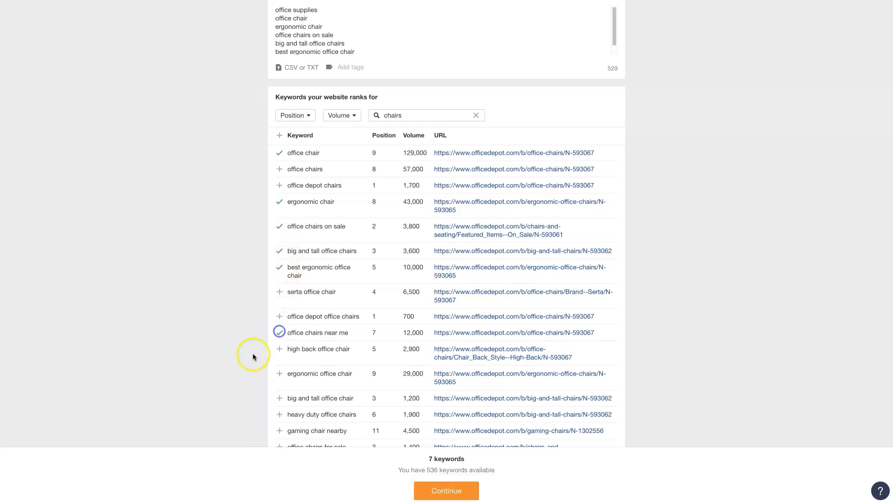
- Also track ergonomic office chair, heavy duty office chairs, gaming chair nearby, office chairs for sale, office chairs office depot and gaming chair near me
scroll(283, 348, "down", 2)
scroll(283, 355, "down", 1)
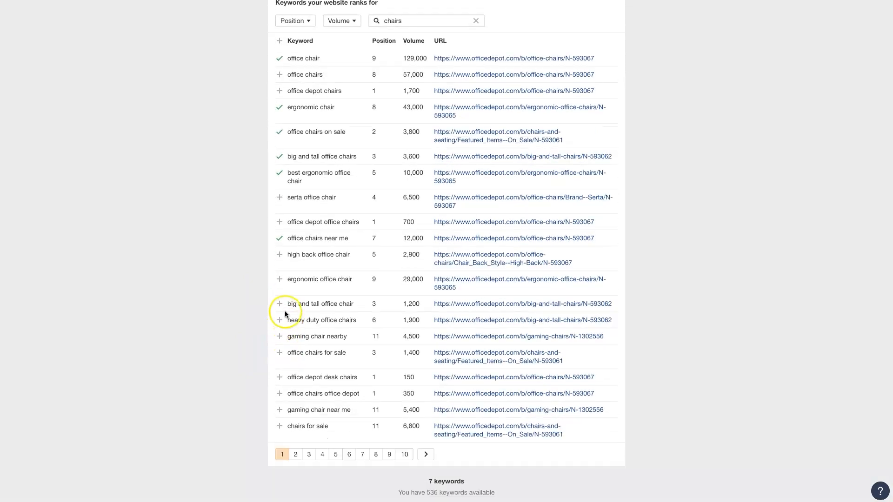
left_click(281, 280)
scroll(261, 356, "down", 1)
left_click(278, 303)
left_click(280, 319)
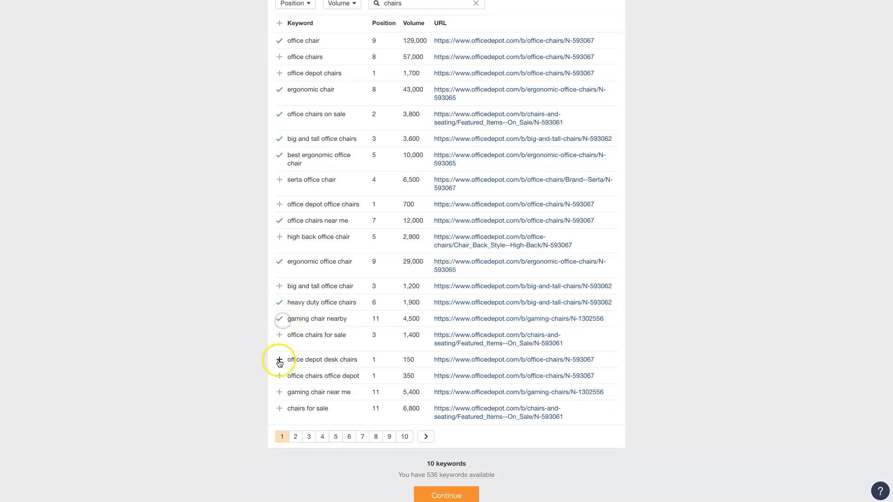
left_click(281, 334)
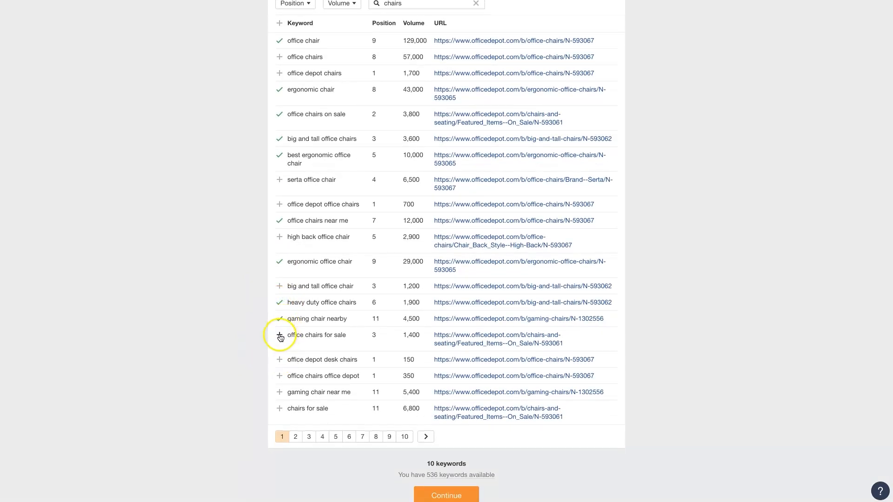
left_click(279, 377)
left_click(279, 393)
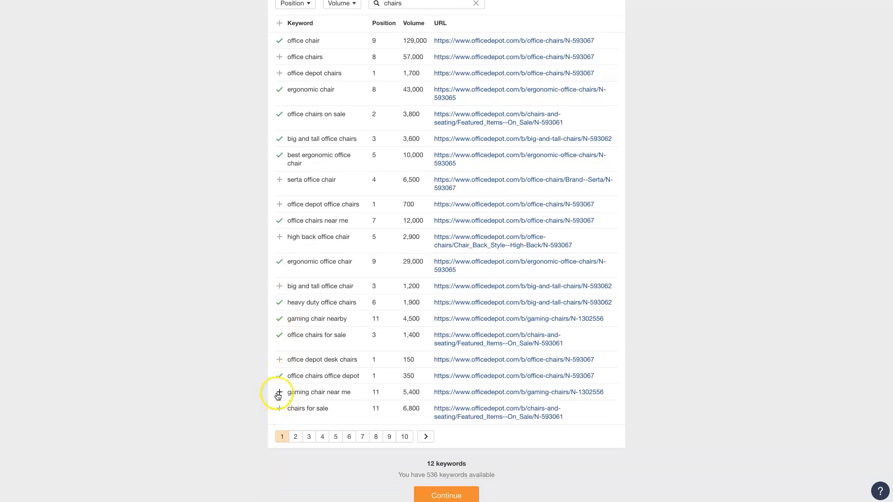
- Confirm the tracked keywords and finish the project setup at the competitors stage
scroll(216, 402, "down", 2)
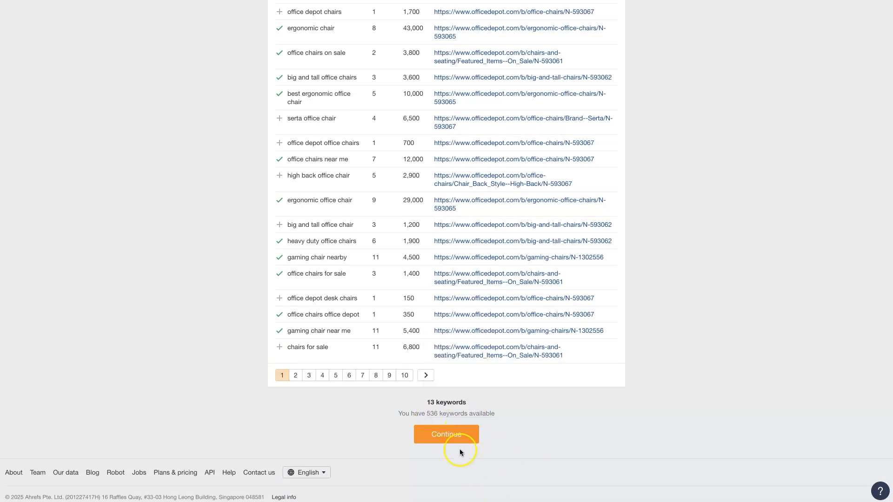
left_click(450, 435)
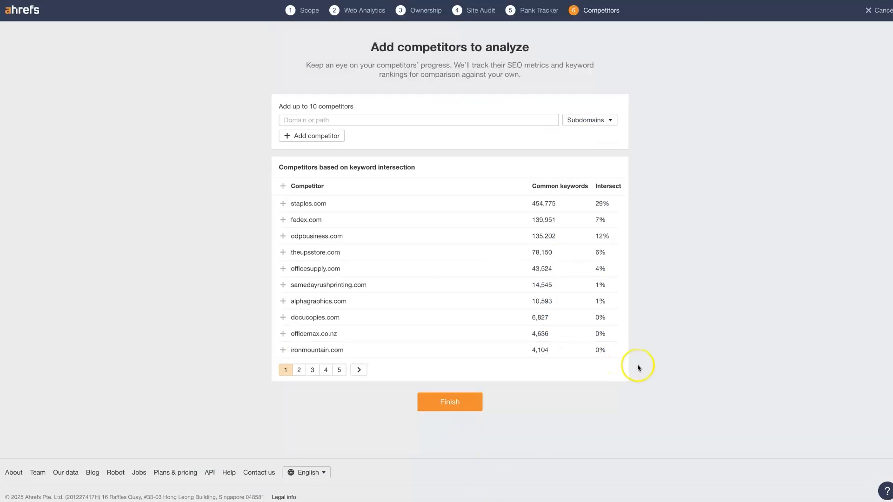
left_click_drag(366, 47, 526, 81)
left_click(699, 149)
left_click(448, 406)
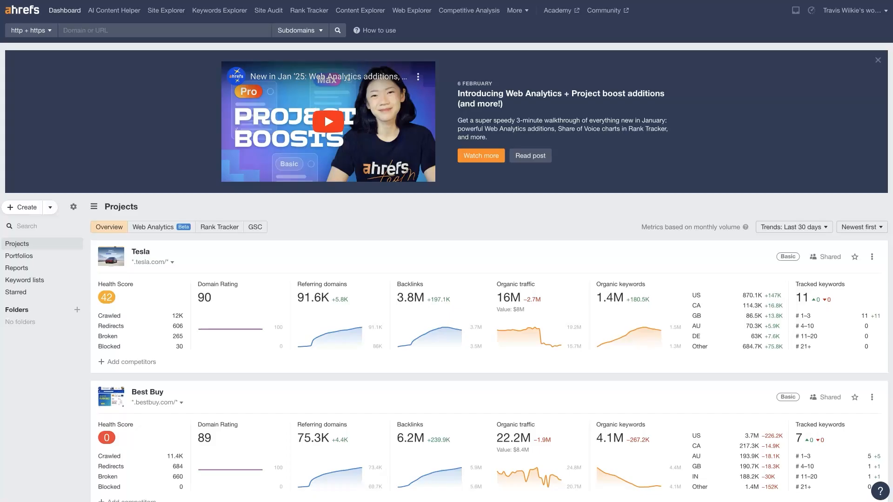
- Look over the projects overview on the dashboard and switch it to the Rank Tracker view
scroll(279, 325, "down", 2)
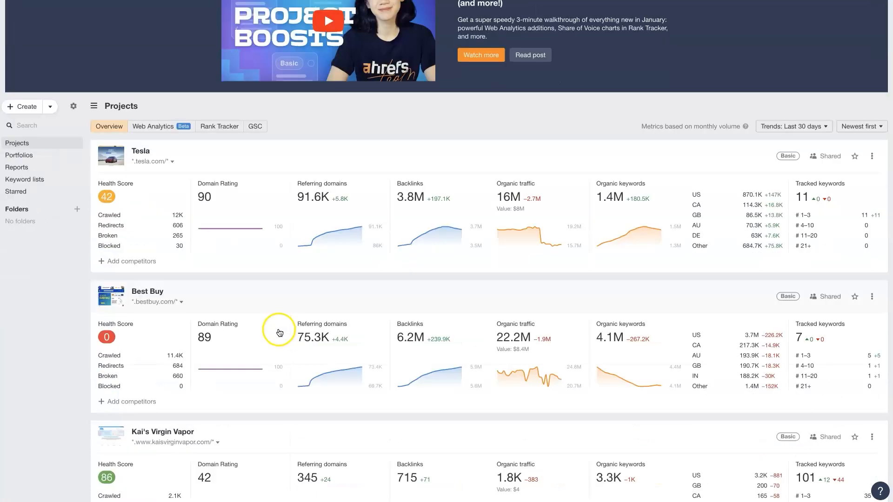
scroll(279, 329, "up", 2)
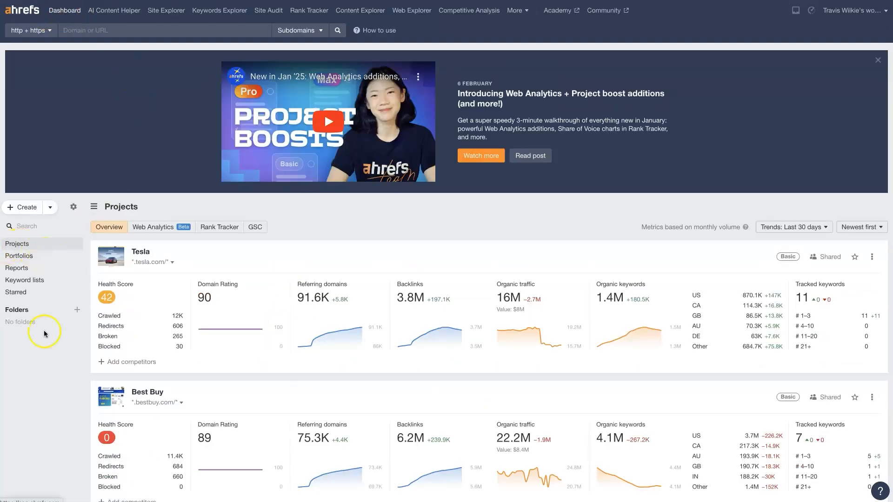
left_click(215, 229)
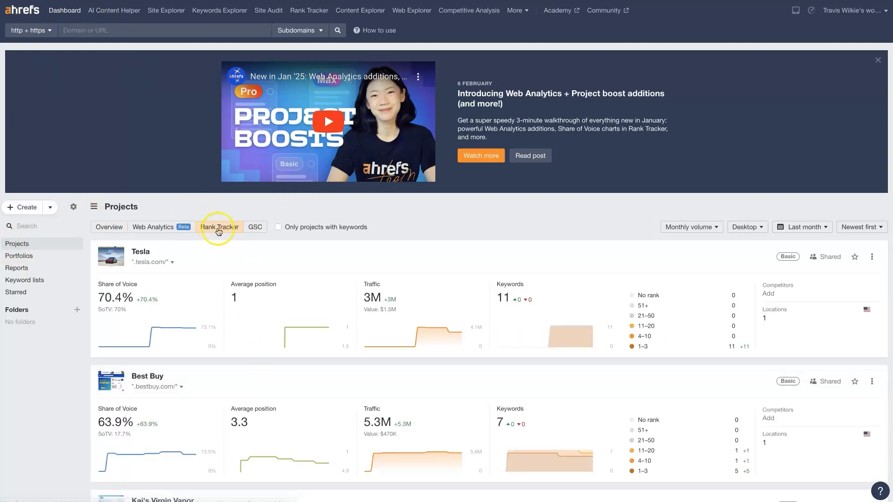
- Open the Tesla project's tracked keywords and examine their positions, search intents, traffic and parent topics in the keyword table
scroll(389, 319, "down", 2)
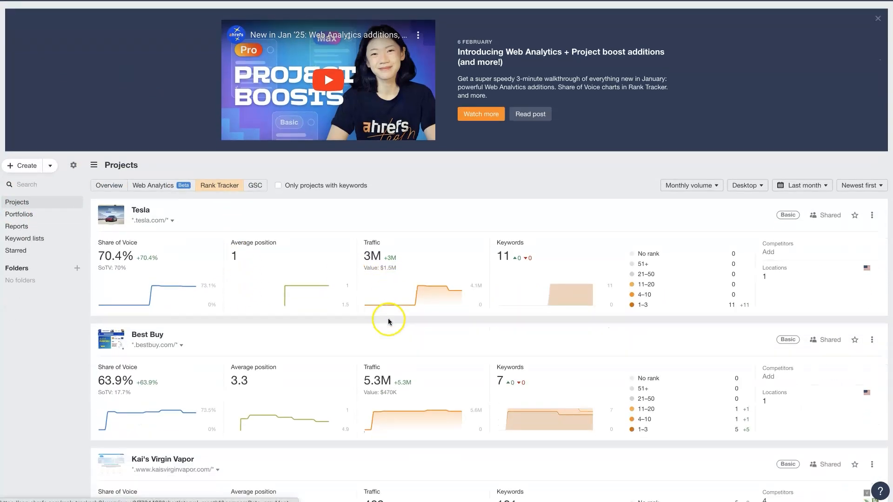
scroll(388, 320, "up", 2)
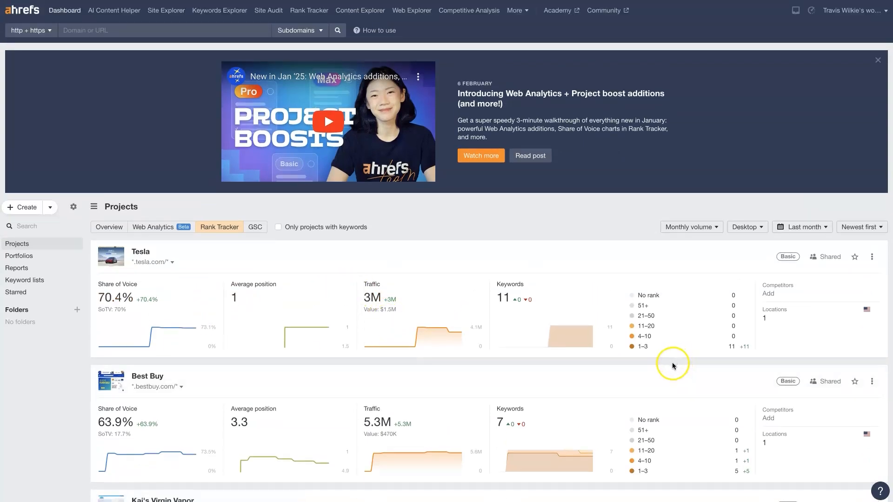
left_click(504, 297)
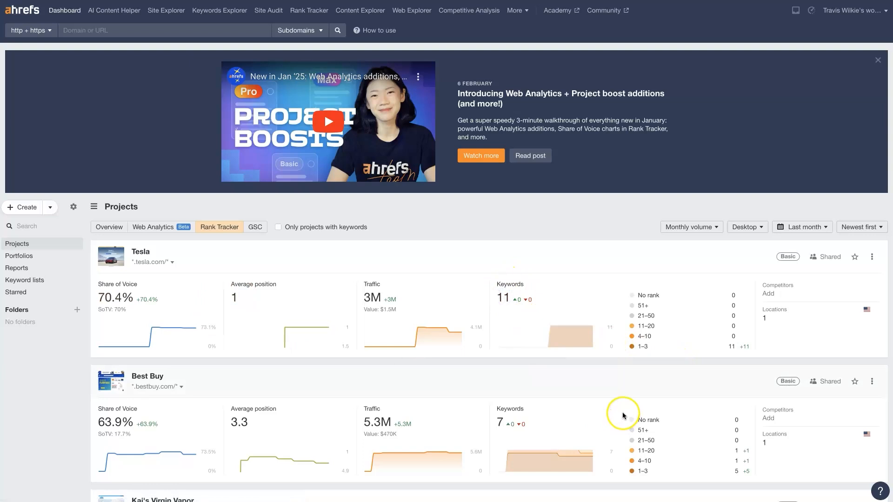
scroll(575, 386, "down", 10)
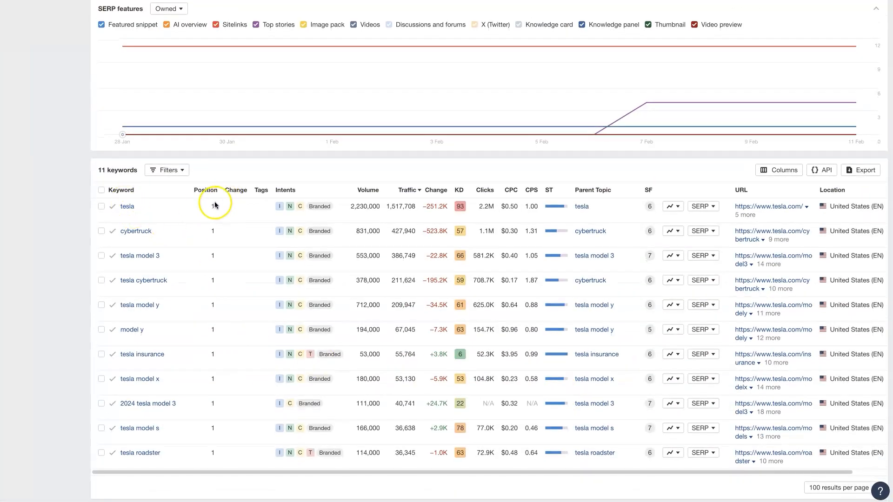
scroll(225, 440, "down", 2)
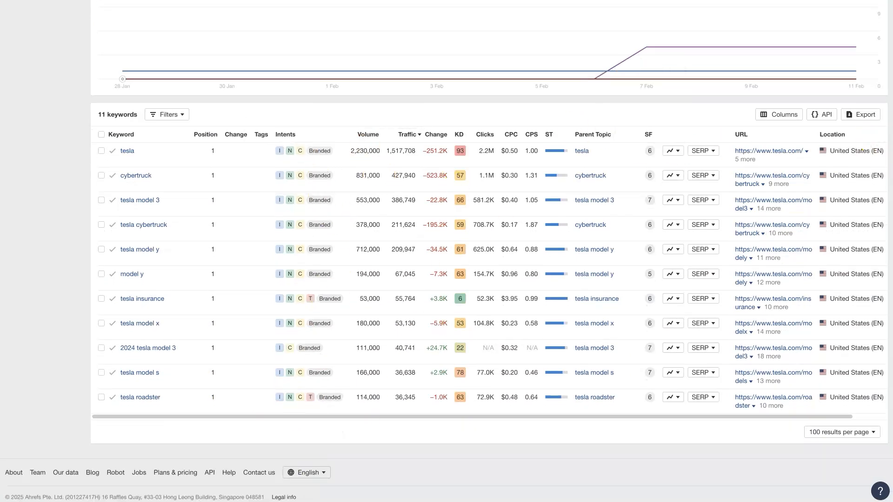
scroll(60, 261, "up", 1)
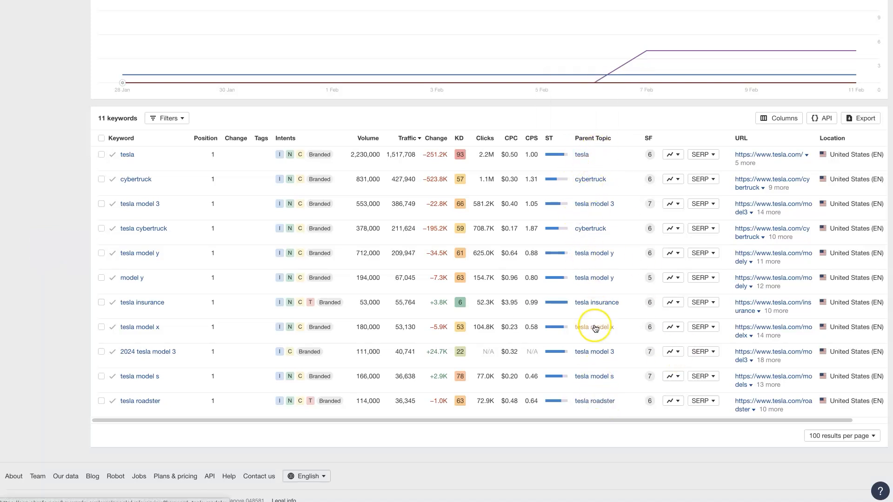
right_click(586, 158)
key("Escape")
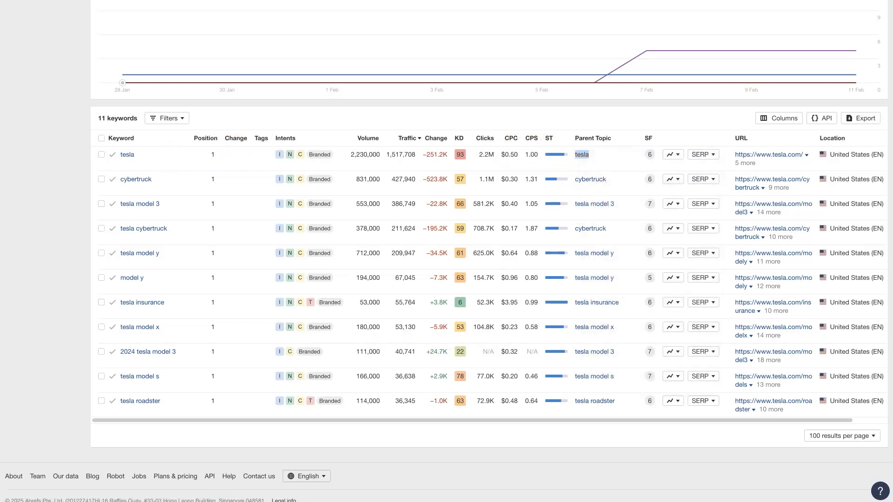
- Return to the projects overview on the dashboard, look over the Officedepot project and show the projects in Rank Tracker view
key("ctrl+Tab")
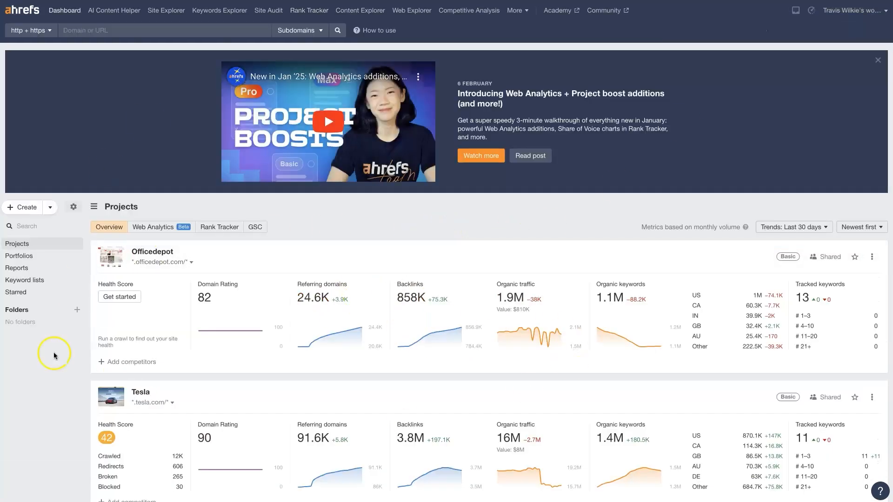
scroll(283, 361, "down", 2)
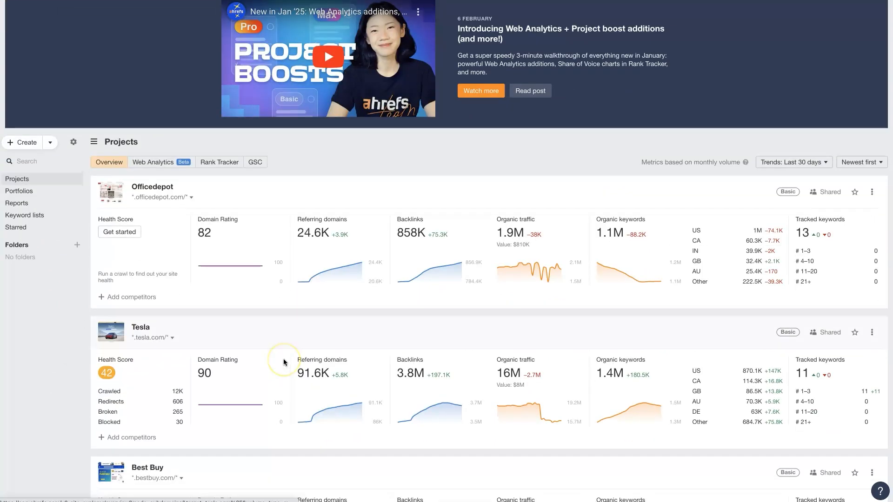
scroll(283, 361, "up", 2)
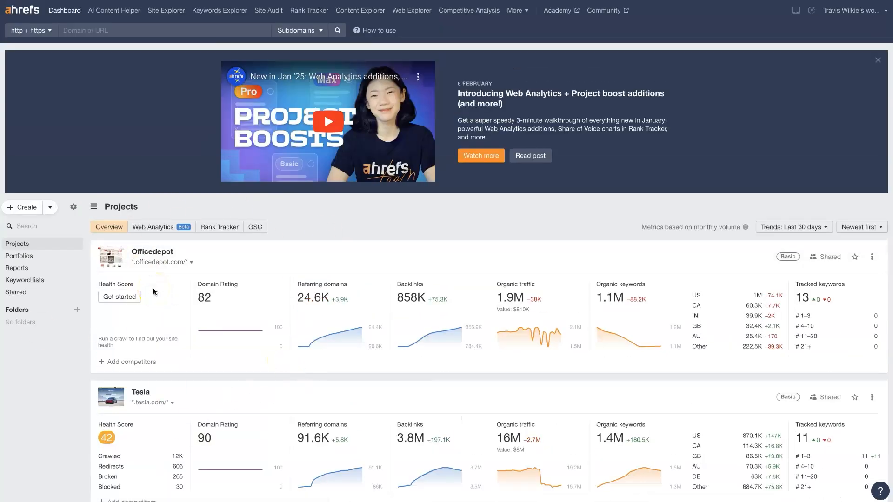
left_click(219, 227)
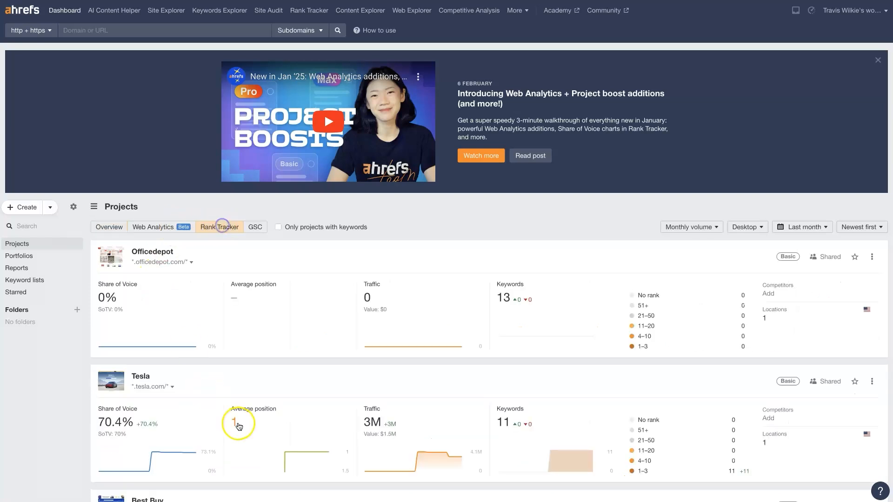
- Open the Officedepot project's tracked keywords and examine its Rank Tracker overview and keyword table
left_click(505, 302)
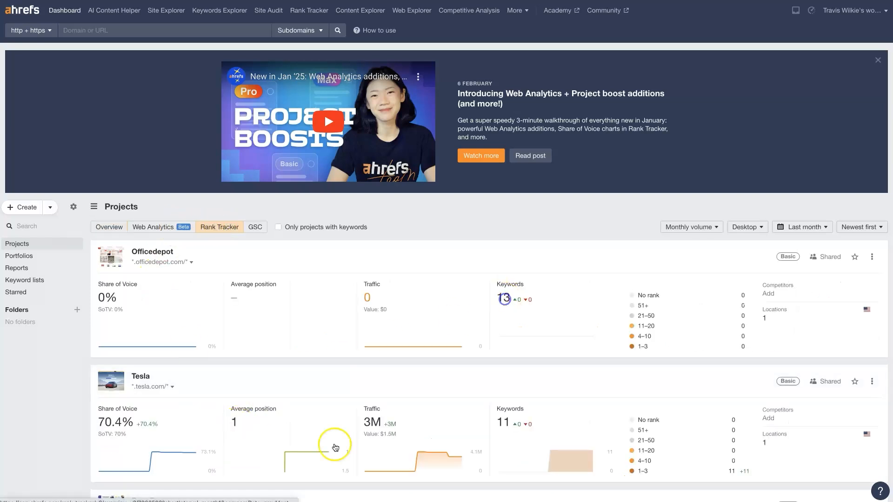
scroll(322, 476, "down", 10)
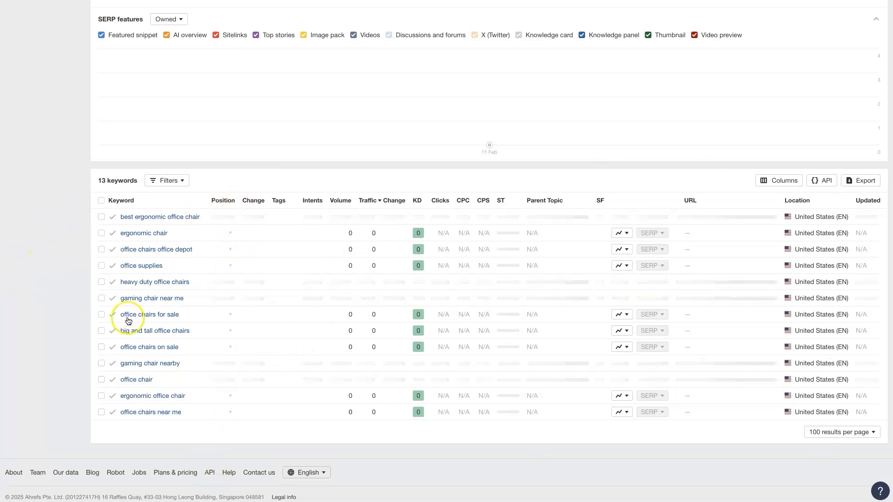
scroll(85, 335, "up", 6)
scroll(62, 346, "up", 4)
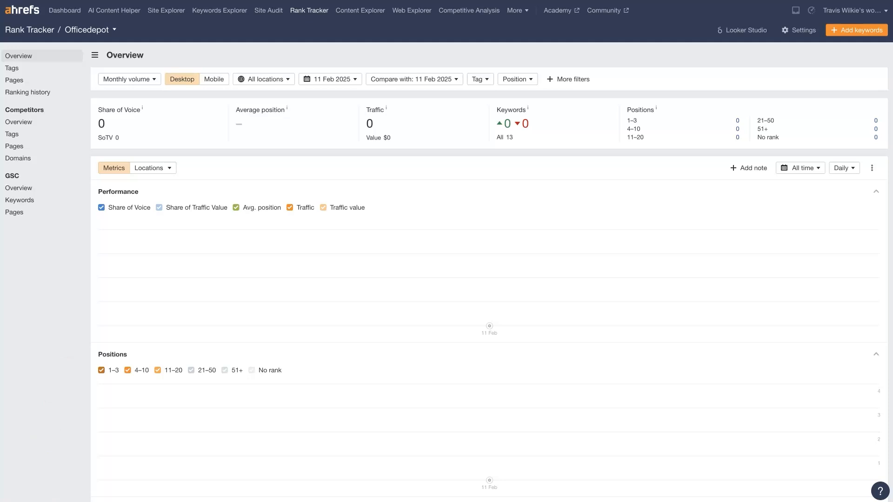
scroll(206, 253, "down", 10)
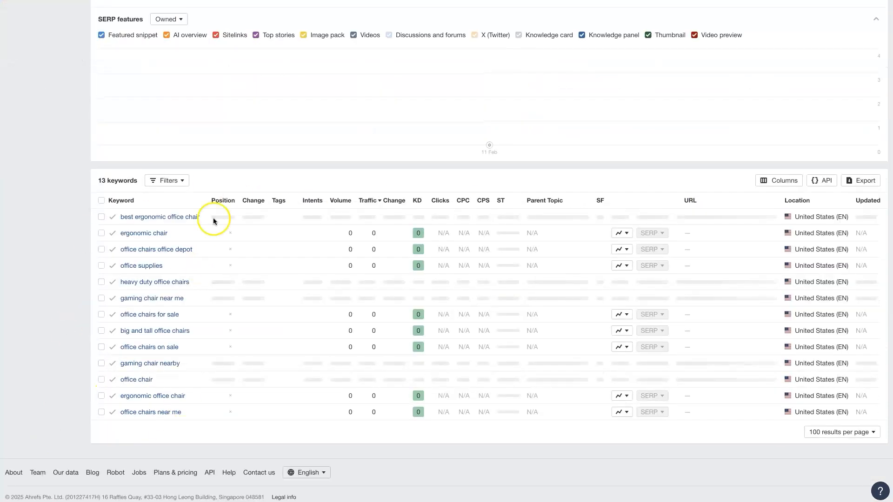